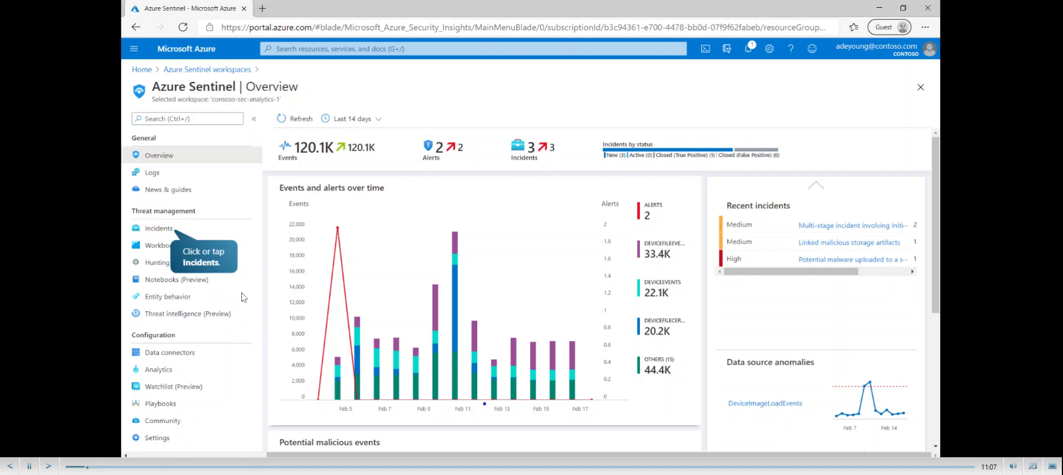
Step: Open the incident "Potential malware uploaded to a storage blob container" from the incidents list and investigate it in Azure Defender
{"action": "left_click", "coordinate": [204, 265]}
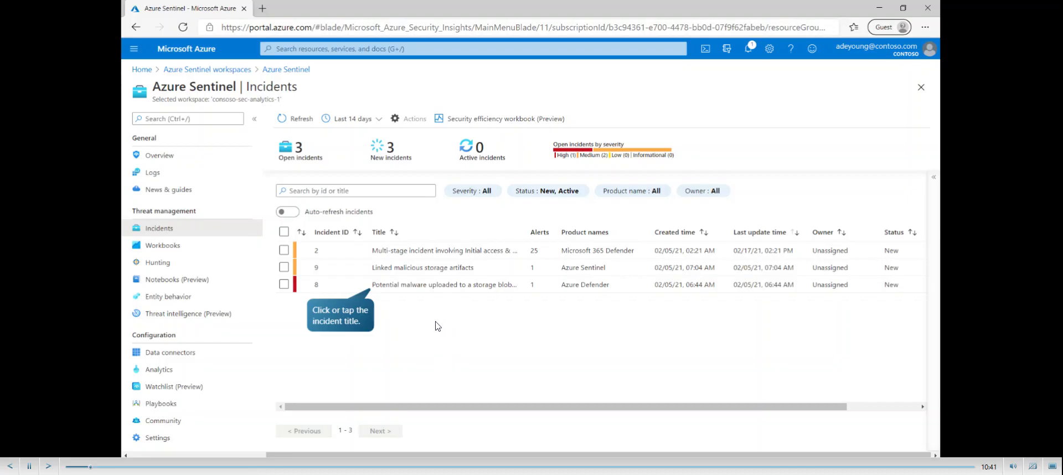
{"action": "left_click", "coordinate": [343, 323]}
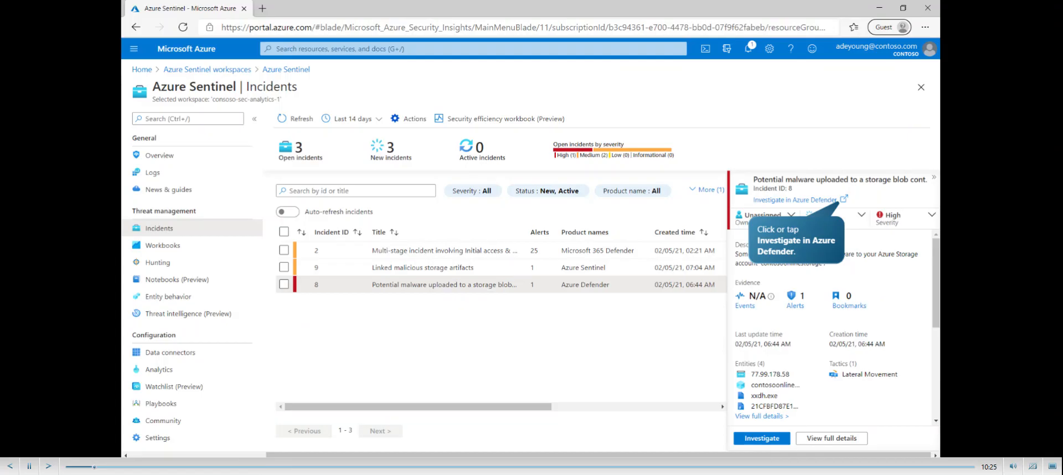
{"action": "left_click", "coordinate": [800, 239]}
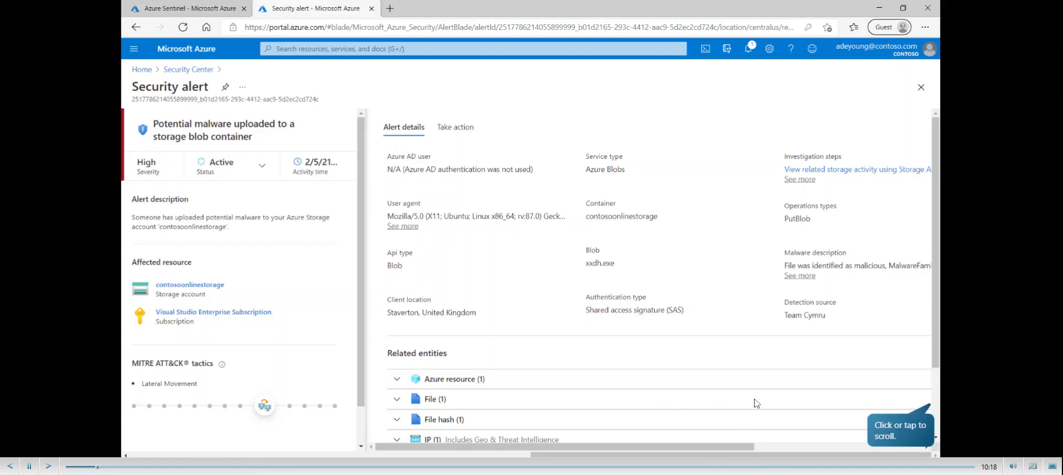
Step: Examine the alert's related entities by expanding the Azure resource, File and Malware entries
{"action": "left_click", "coordinate": [896, 430]}
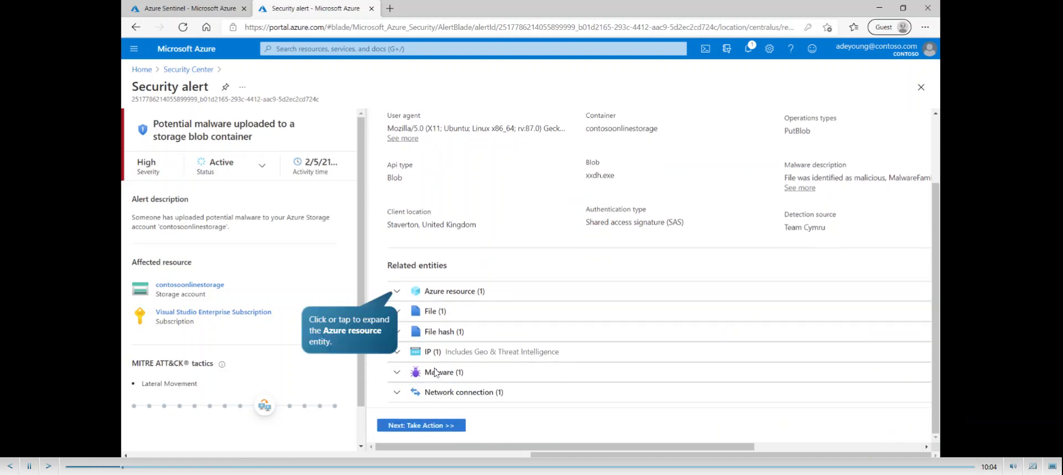
{"action": "left_click", "coordinate": [352, 340]}
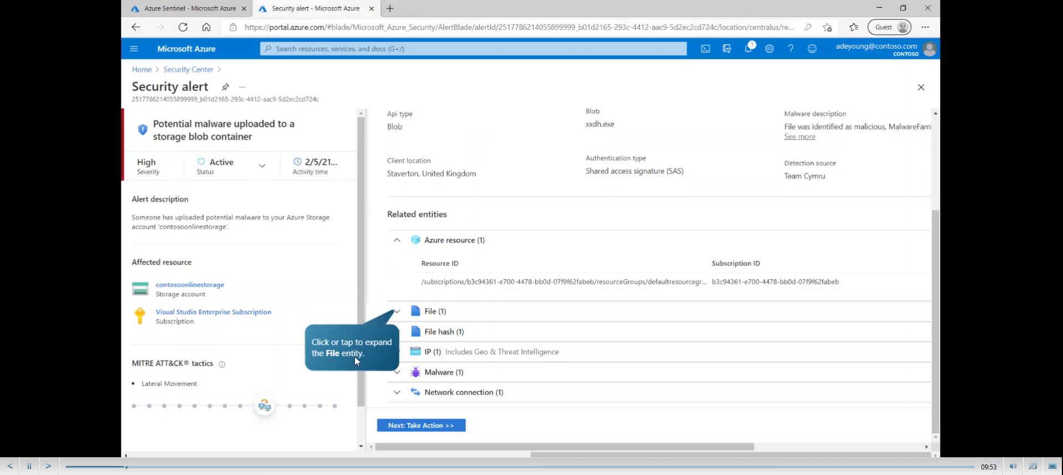
{"action": "left_click", "coordinate": [354, 357]}
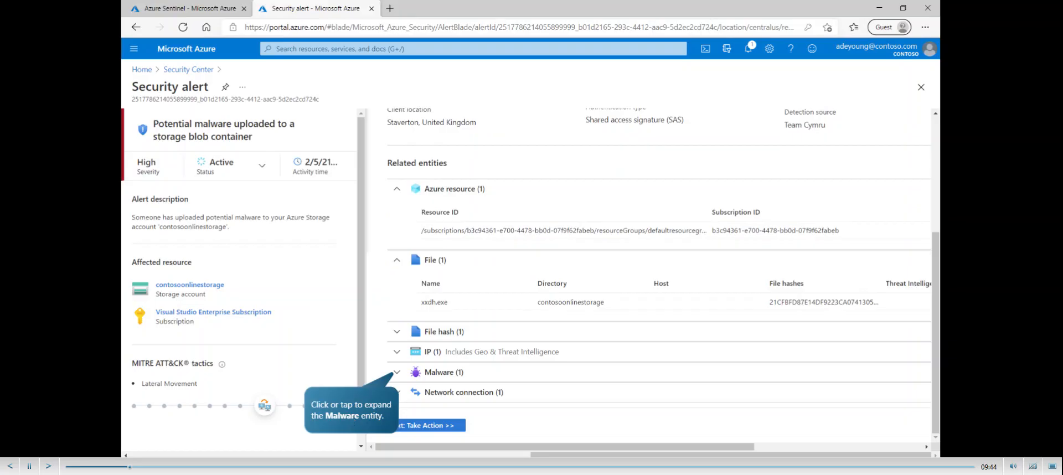
{"action": "left_click", "coordinate": [352, 419]}
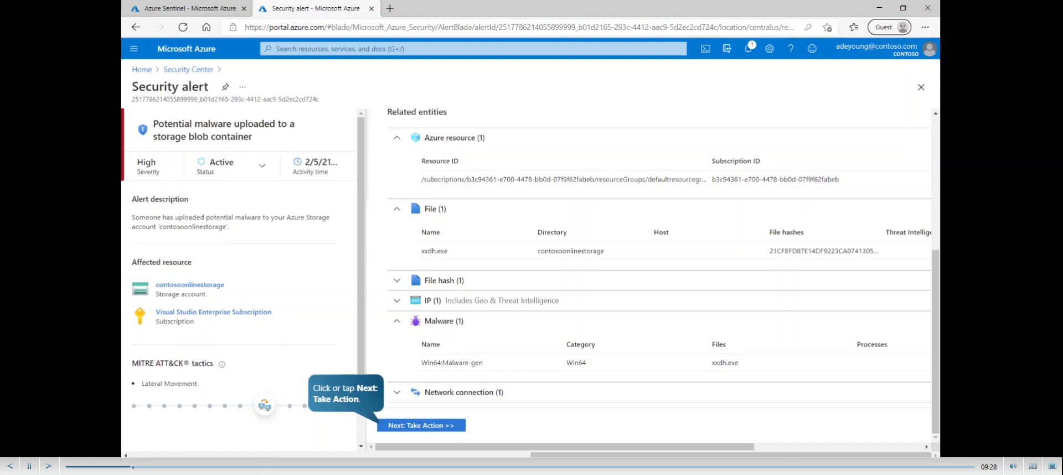
Step: Open the alert's recommendation "Storage account public access should be disallowed" and review its remediation steps and quick fix logic
{"action": "left_click", "coordinate": [345, 396]}
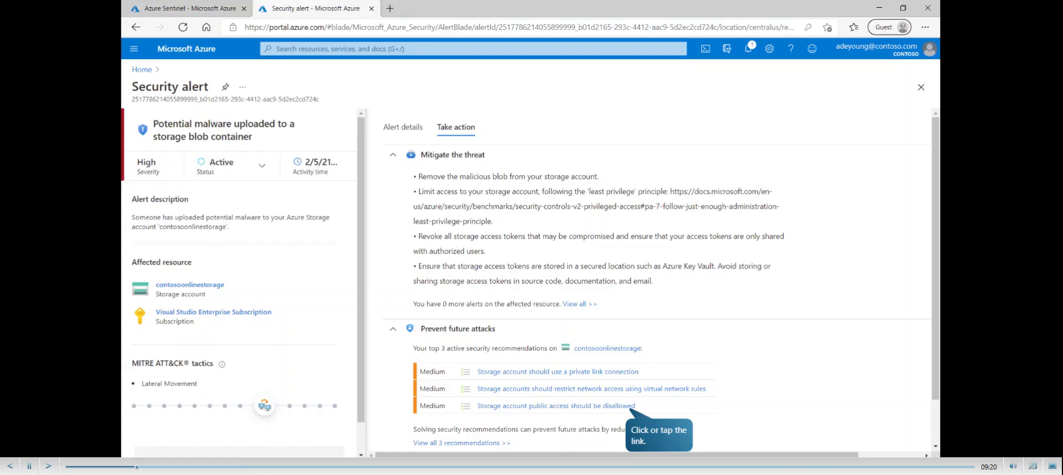
{"action": "left_click", "coordinate": [652, 440]}
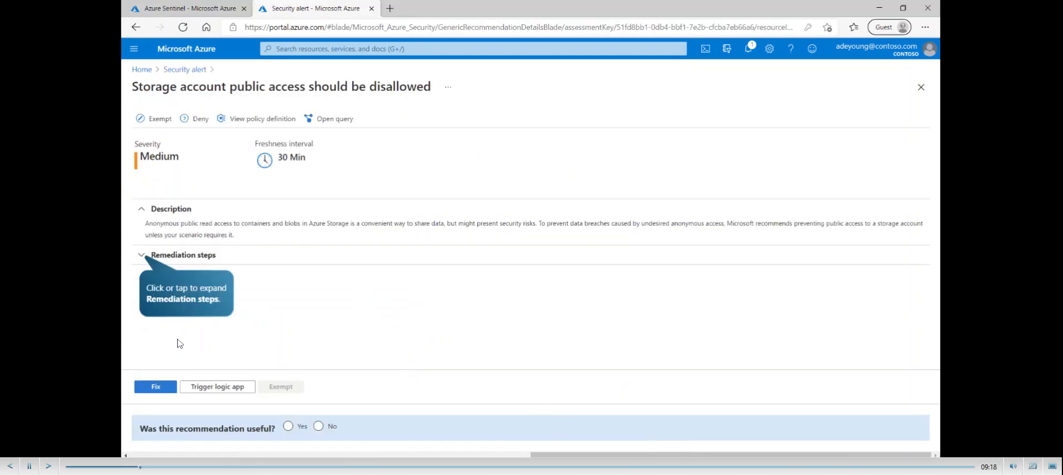
{"action": "left_click", "coordinate": [193, 298]}
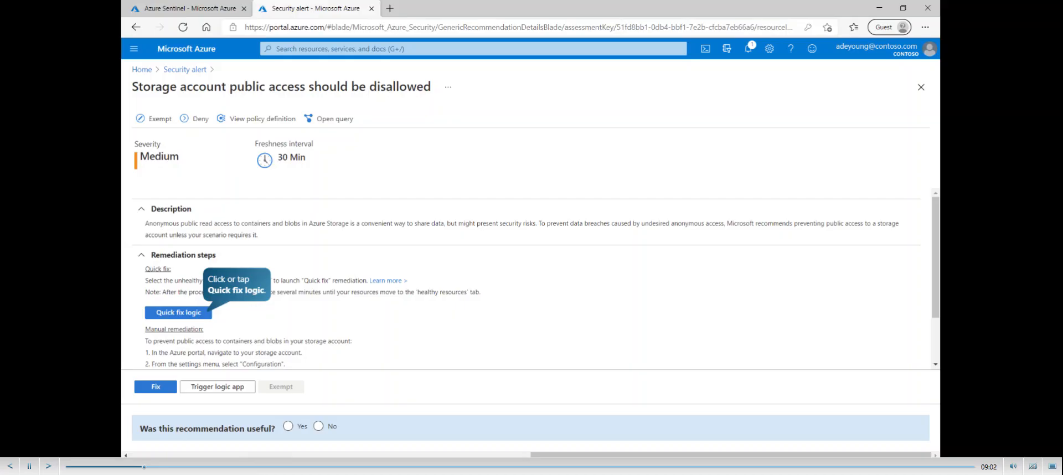
{"action": "left_click", "coordinate": [252, 289]}
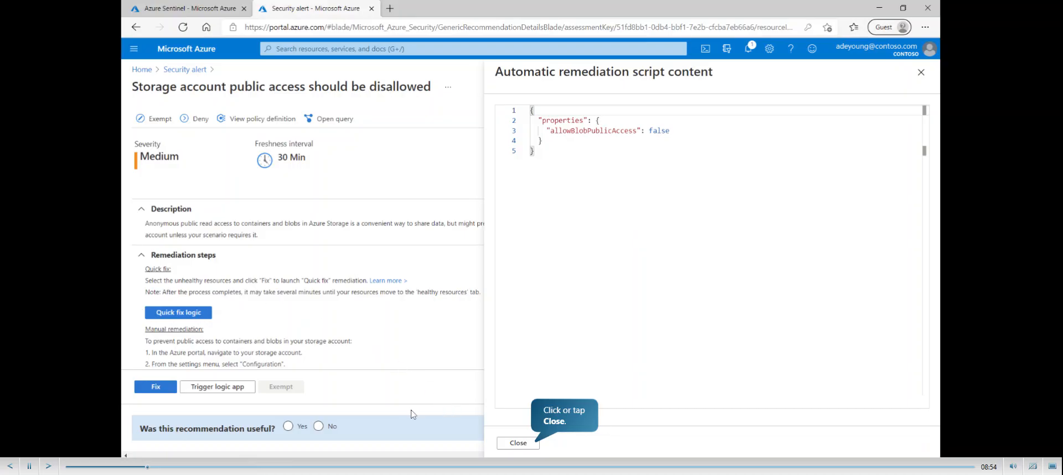
{"action": "left_click", "coordinate": [532, 442]}
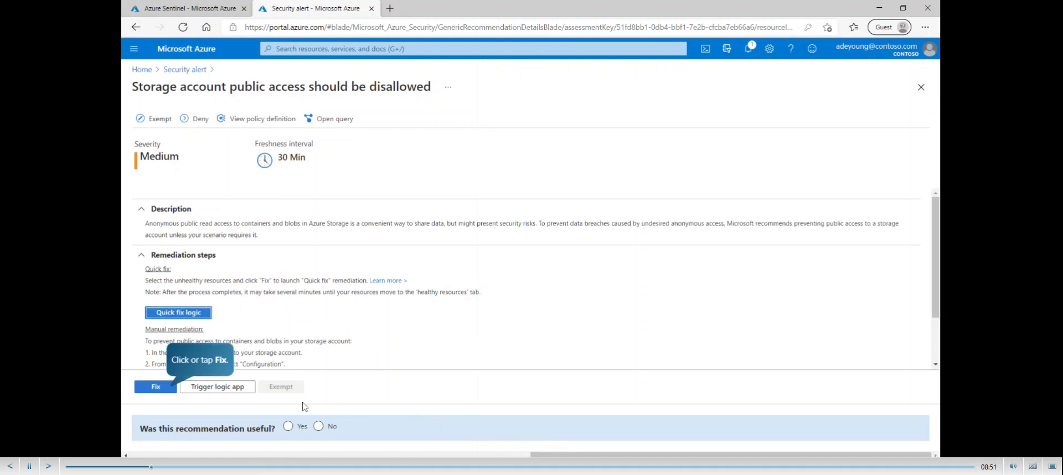
Step: Apply the recommendation's fix to the contosoonlinestorage resource and close the security alert's browser tab
{"action": "left_click", "coordinate": [158, 387]}
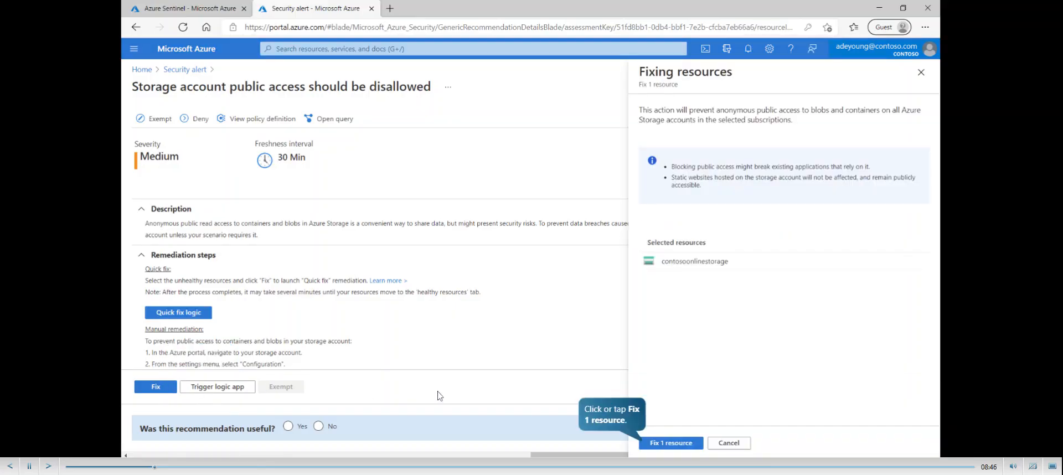
{"action": "left_click", "coordinate": [672, 447]}
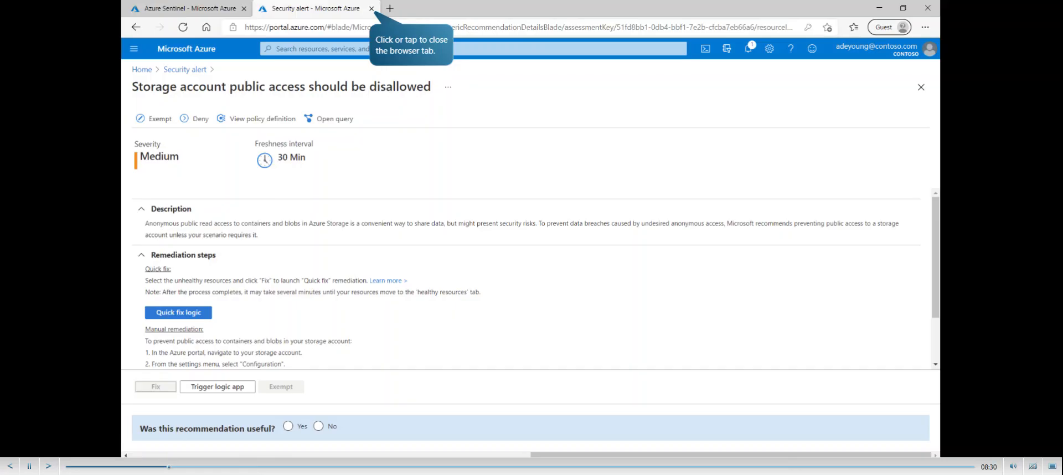
{"action": "left_click", "coordinate": [419, 60]}
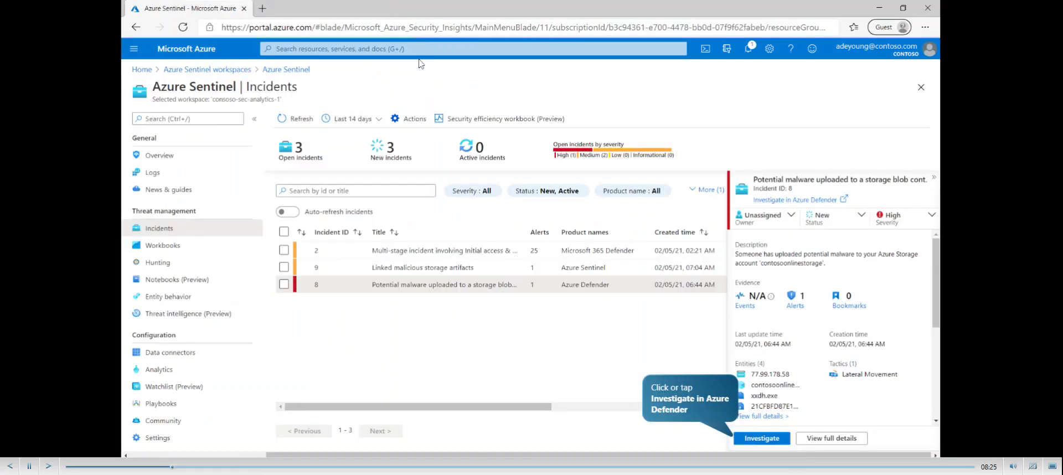
Step: Open the malware incident's investigation graph and run the WriteIndicator-GraphAPI playbook for the linked malicious storage artifacts alert
{"action": "left_click", "coordinate": [692, 403]}
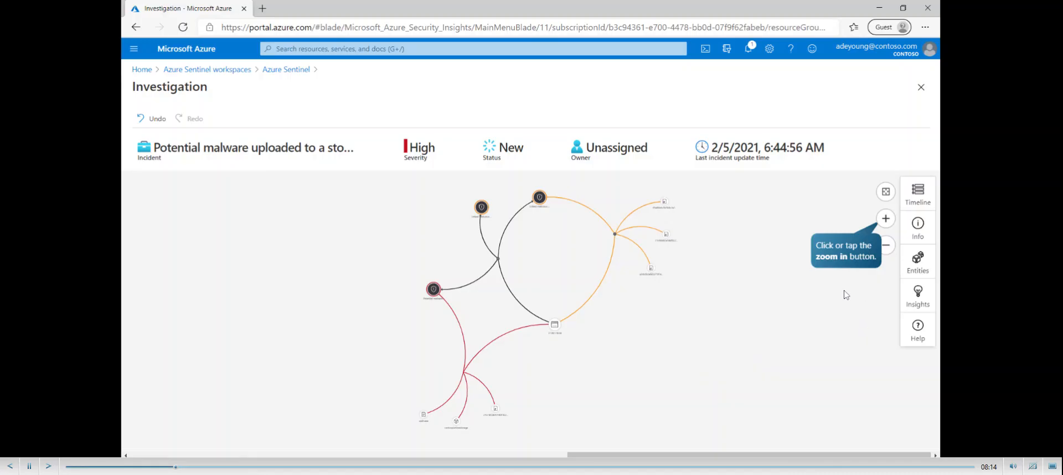
{"action": "left_click", "coordinate": [846, 250]}
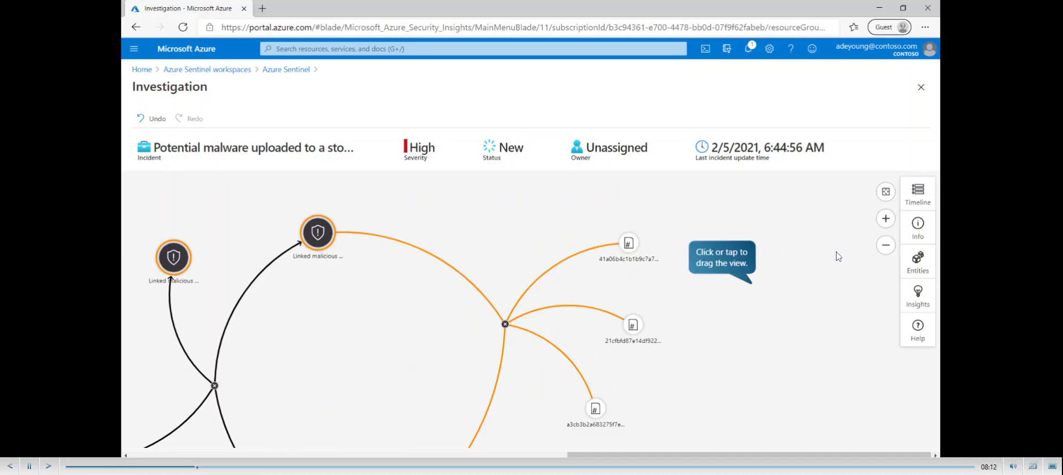
{"action": "left_click", "coordinate": [728, 265]}
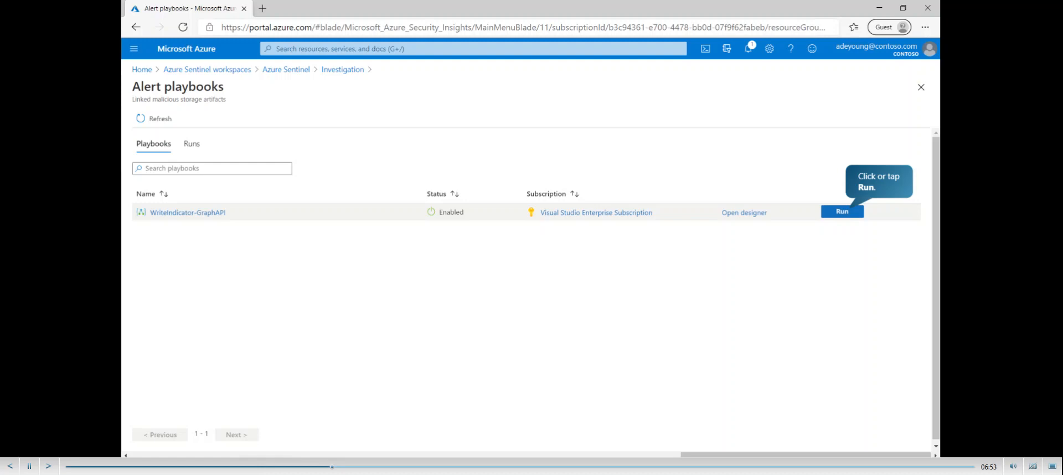
{"action": "left_click", "coordinate": [844, 213]}
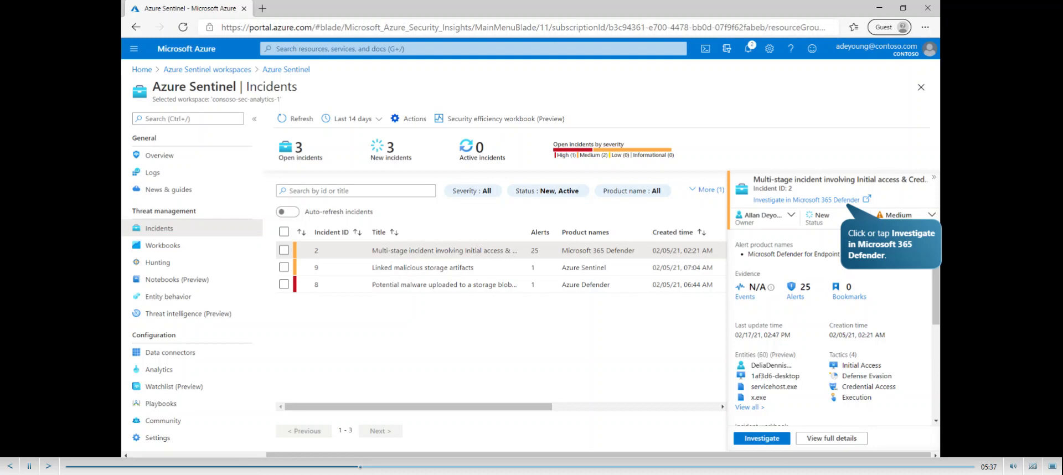
Step: Open the multi-stage incident in Microsoft 365 Defender and view its incident management settings without saving changes
{"action": "left_click", "coordinate": [877, 252]}
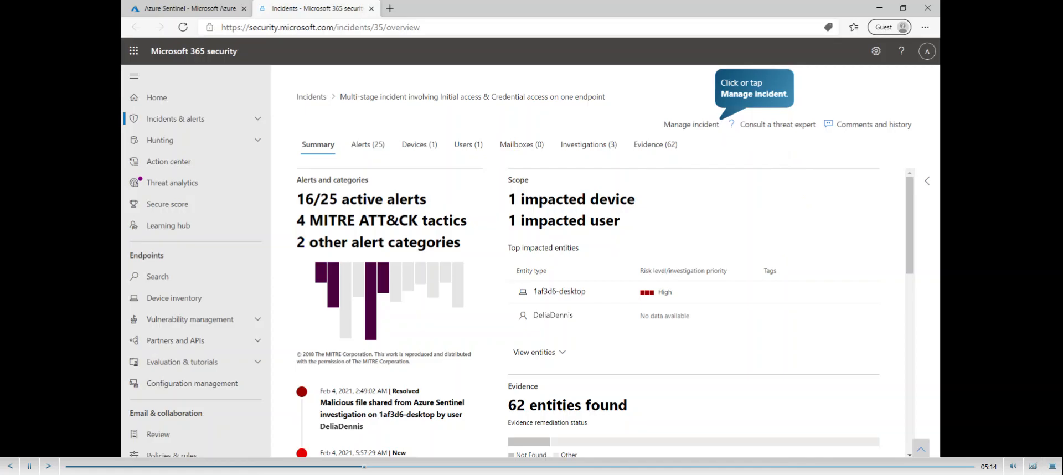
{"action": "left_click", "coordinate": [749, 98]}
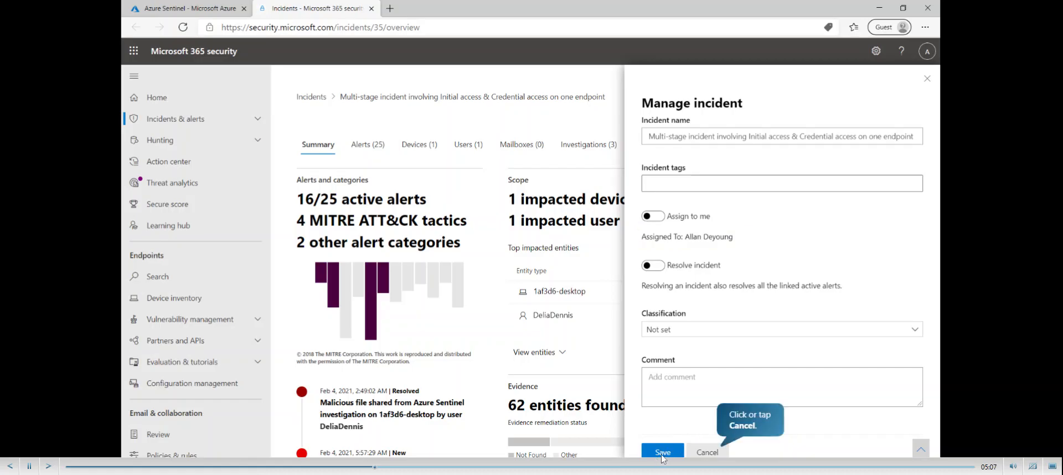
{"action": "left_click", "coordinate": [744, 424]}
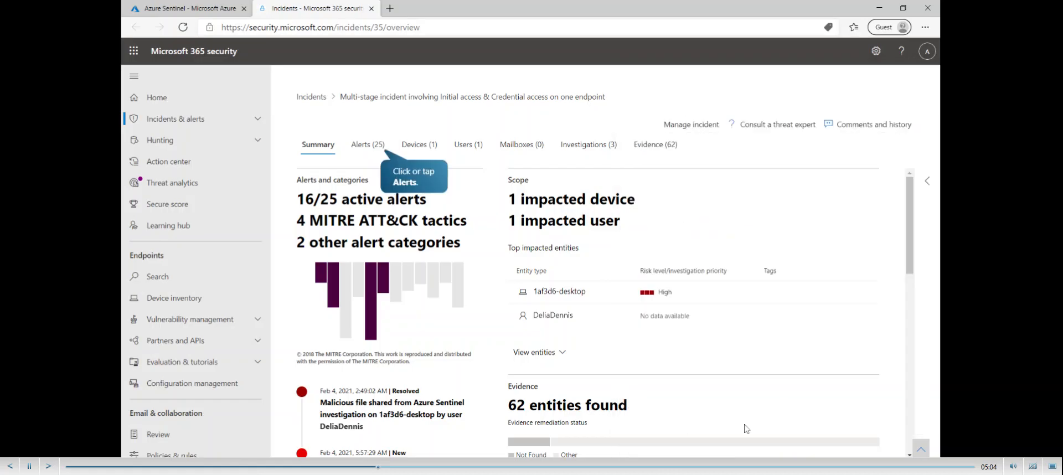
Step: From the incident's alerts, open the first "An Office application ran suspicious commands" alert in its group and collapse the navigation pane
{"action": "left_click", "coordinate": [414, 174]}
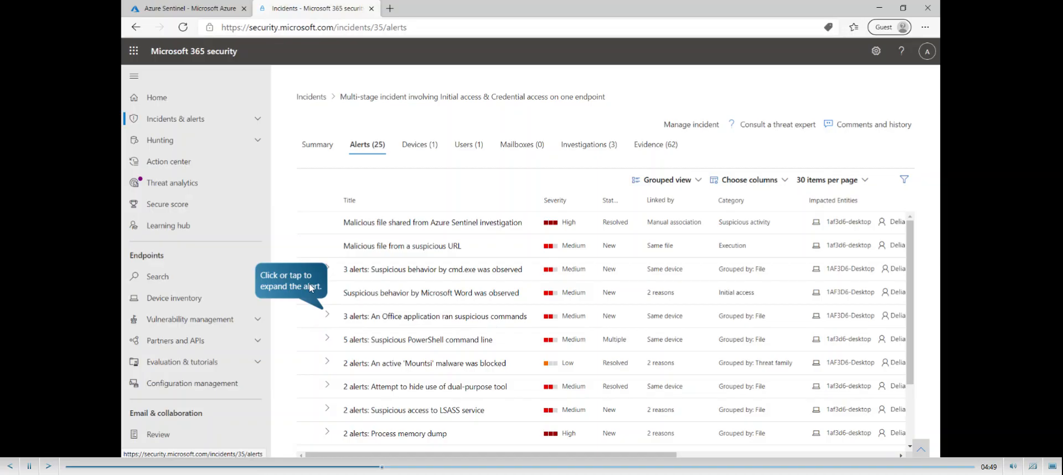
{"action": "left_click", "coordinate": [327, 314]}
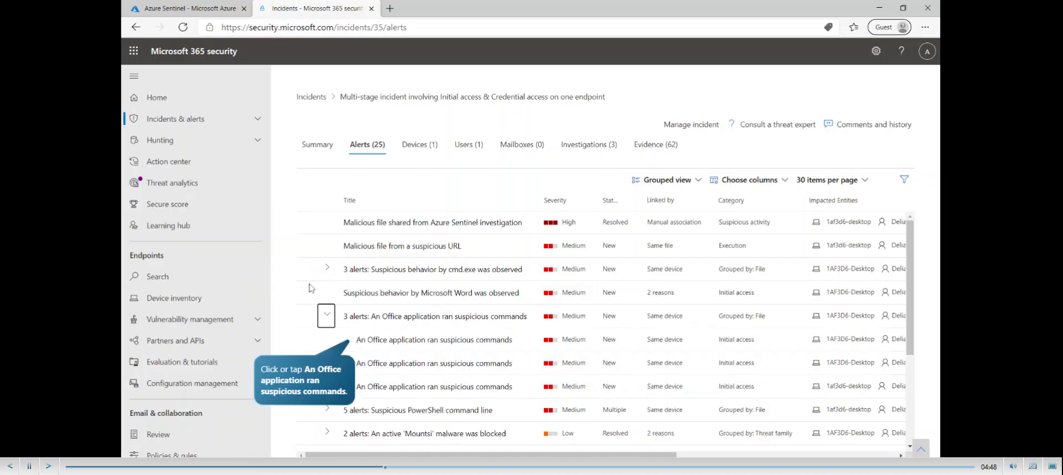
{"action": "left_click", "coordinate": [327, 393]}
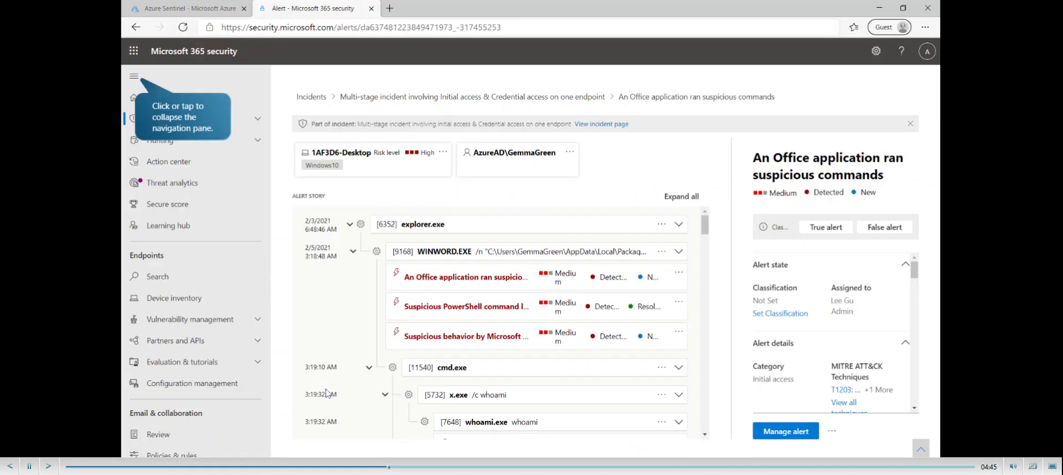
{"action": "left_click", "coordinate": [185, 116]}
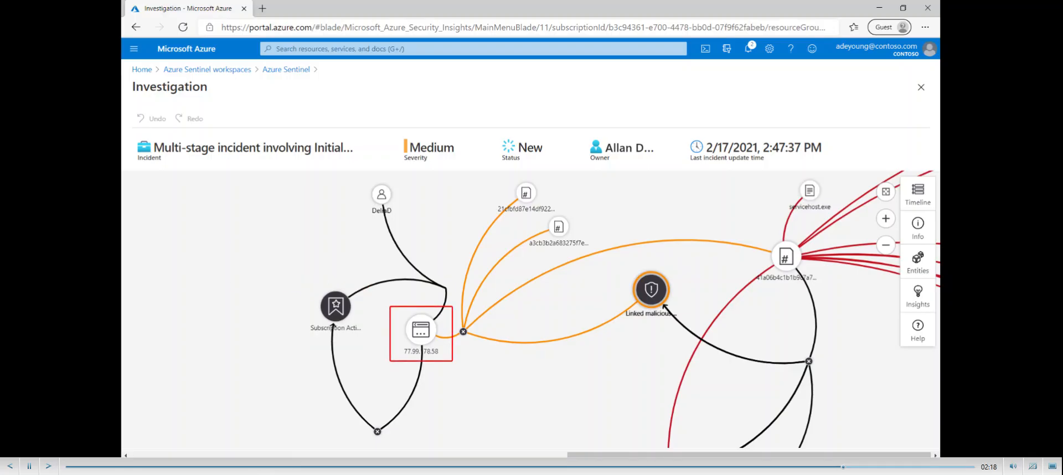
Step: Examine the Subscription Activity bookmark's details in the multi-stage incident's investigation graph
{"action": "left_click", "coordinate": [288, 278]}
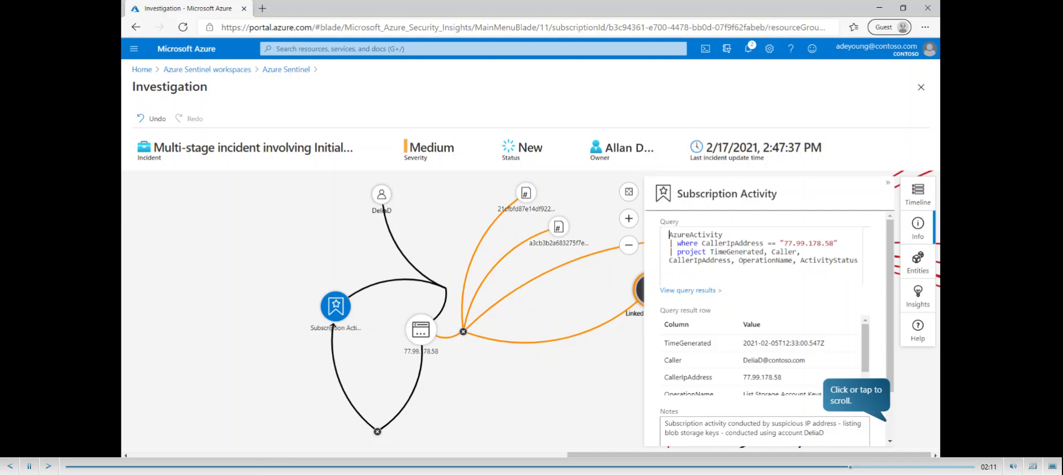
{"action": "left_click", "coordinate": [863, 396]}
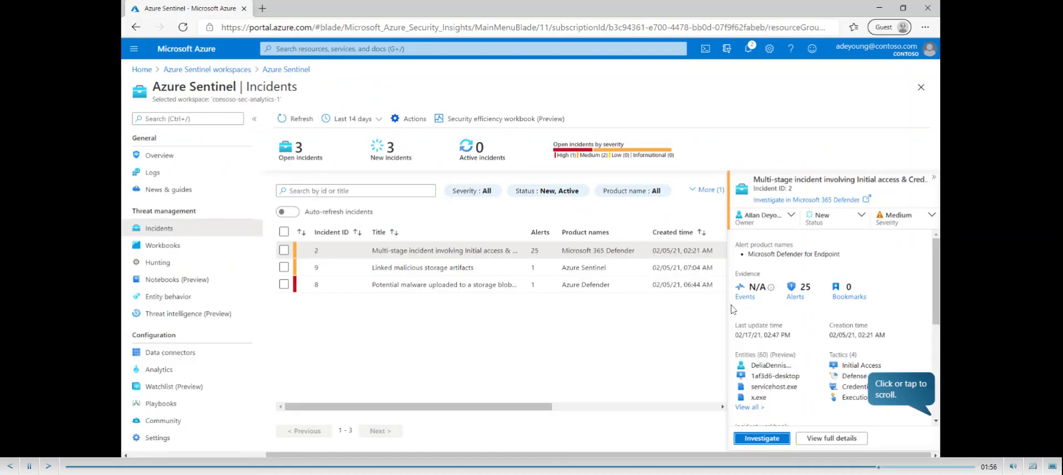
Step: Follow the automation rule link in the multi-stage incident's last comment and review the settings of the "Block AAD User implicated in on-premise credential theft" rule
{"action": "left_click", "coordinate": [888, 382]}
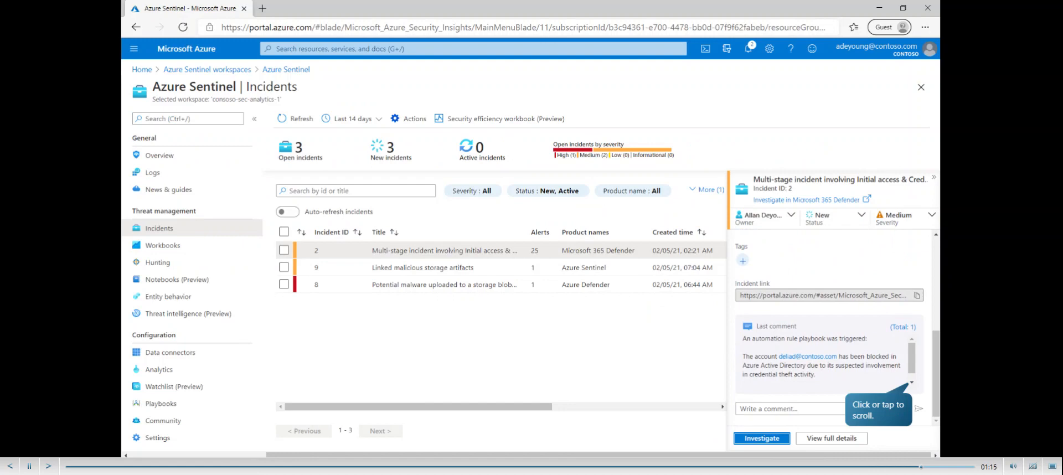
{"action": "left_click", "coordinate": [886, 415]}
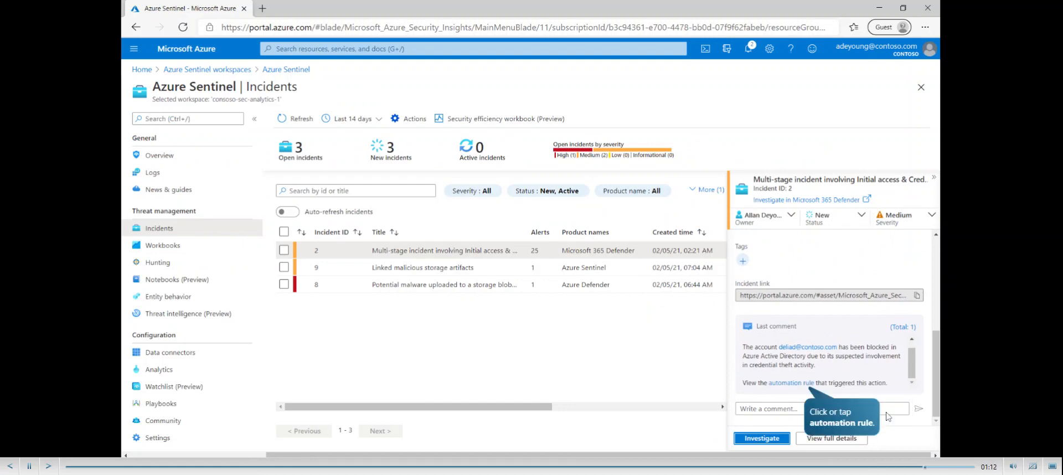
{"action": "left_click", "coordinate": [846, 423]}
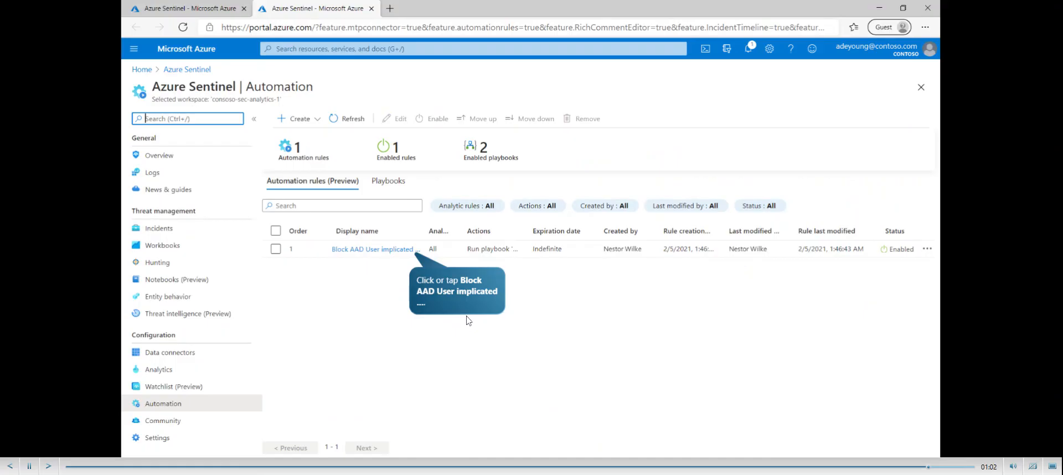
{"action": "left_click", "coordinate": [456, 289]}
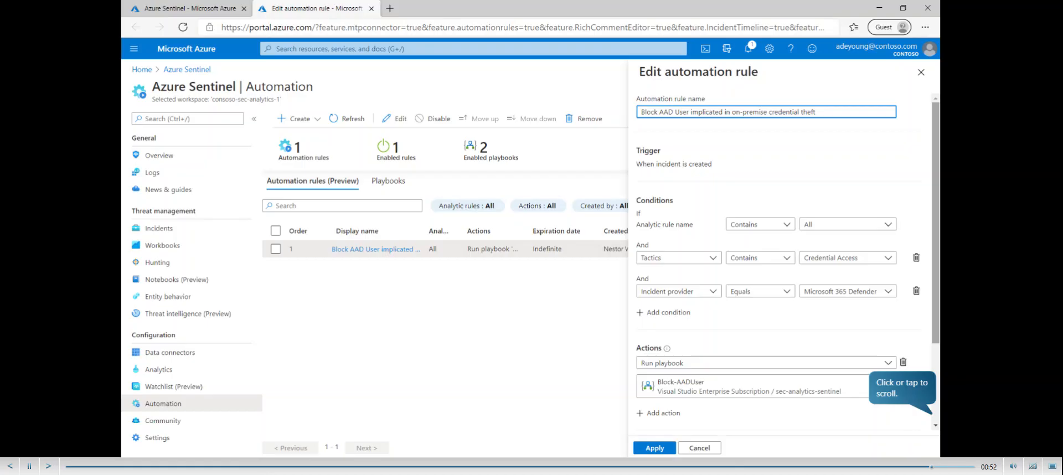
{"action": "scroll", "coordinate": [905, 392], "scroll_direction": "down", "scroll_amount": 3}
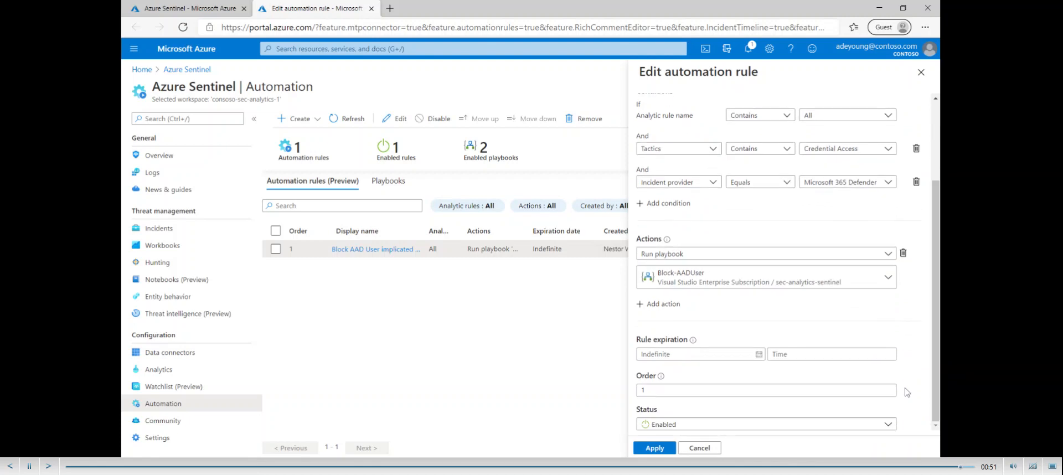